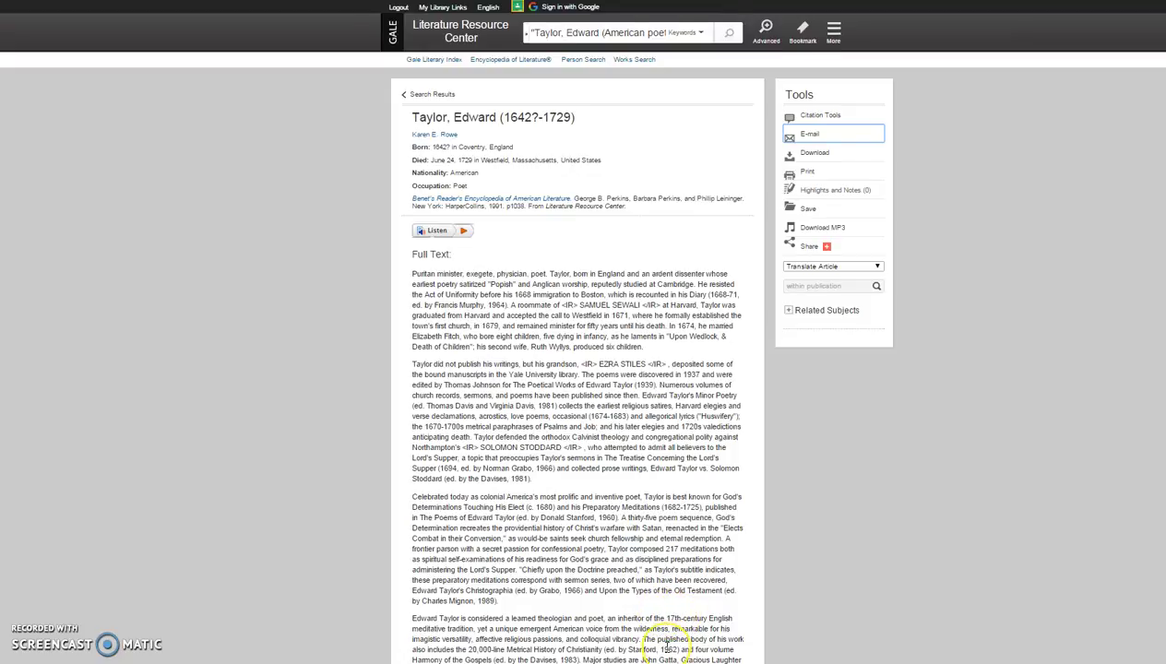
Zoom the browser on the Taylor, Edward (1642?-1729) article so the text reads larger.
key(ctrl+0)
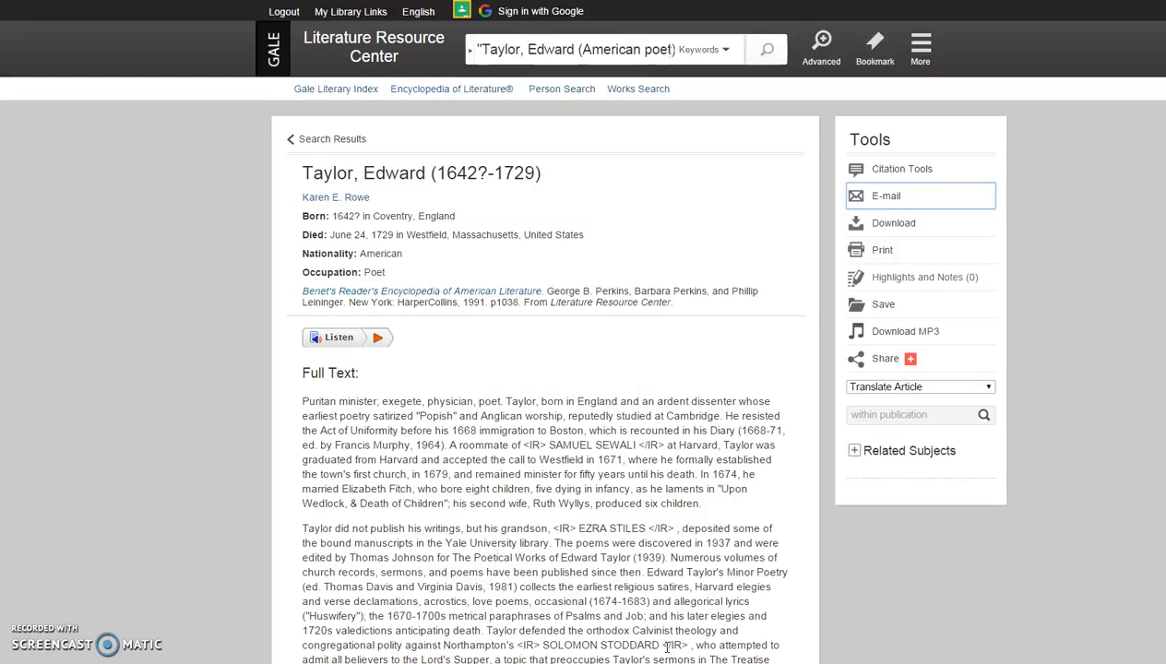
E-mail the Taylor, Edward article to your own autofilled address, keeping the MLA 7th Edition citation.
click(882, 196)
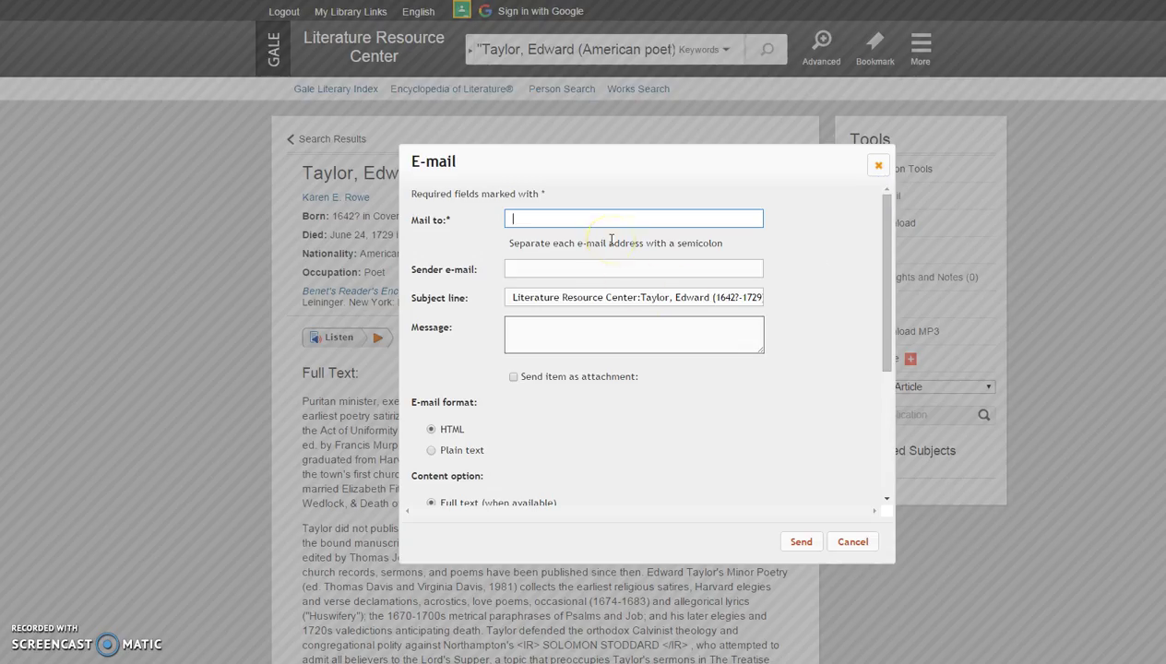
text(scg)
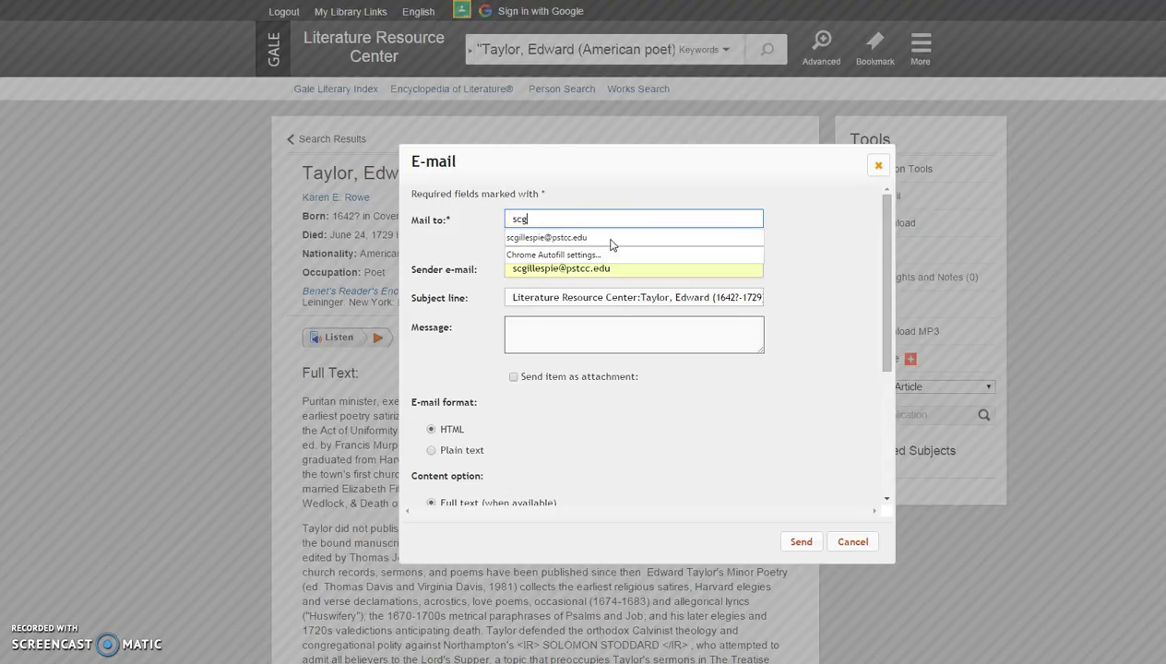
click(610, 238)
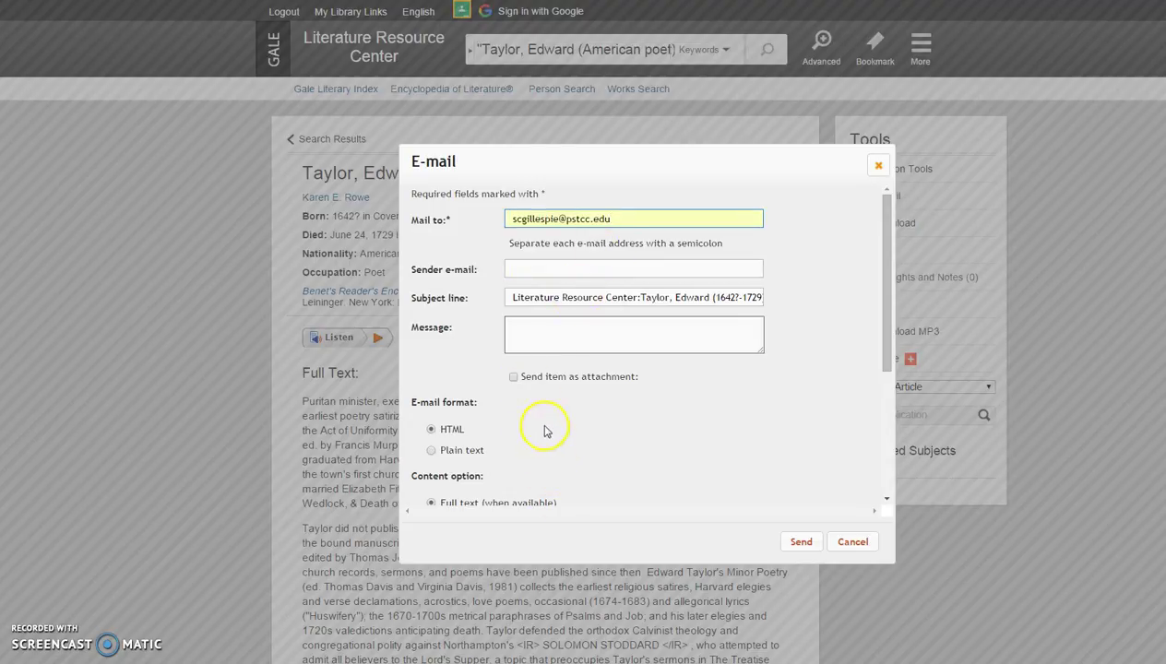
scroll(477, 405, down, 1)
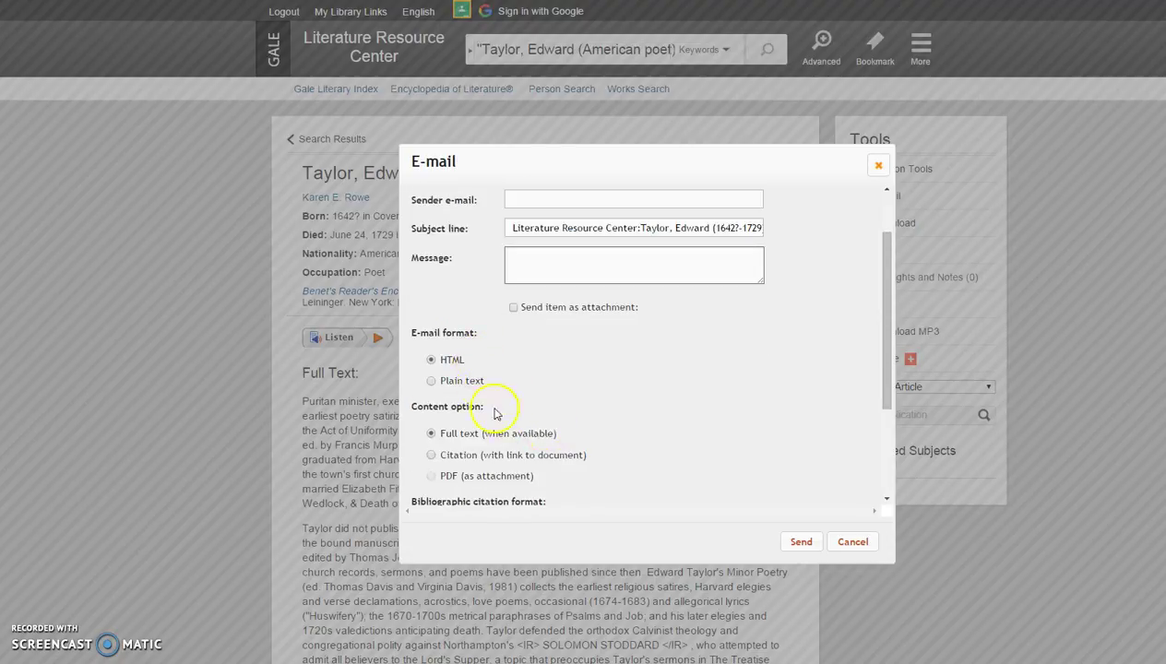
scroll(508, 434, down, 3)
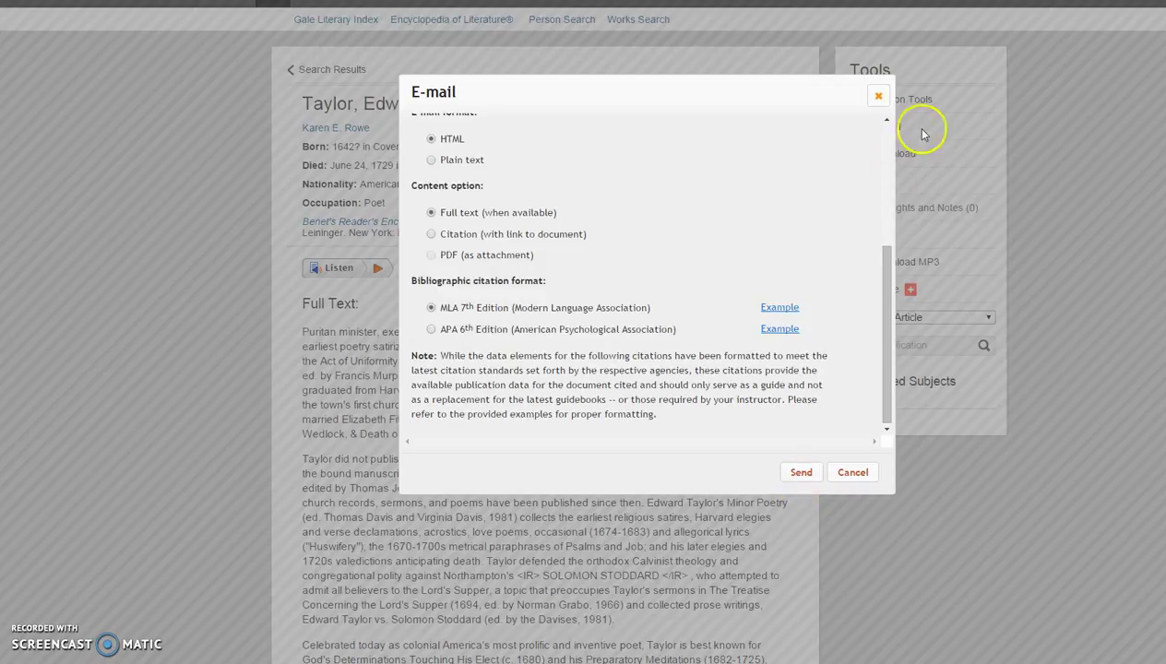
click(879, 98)
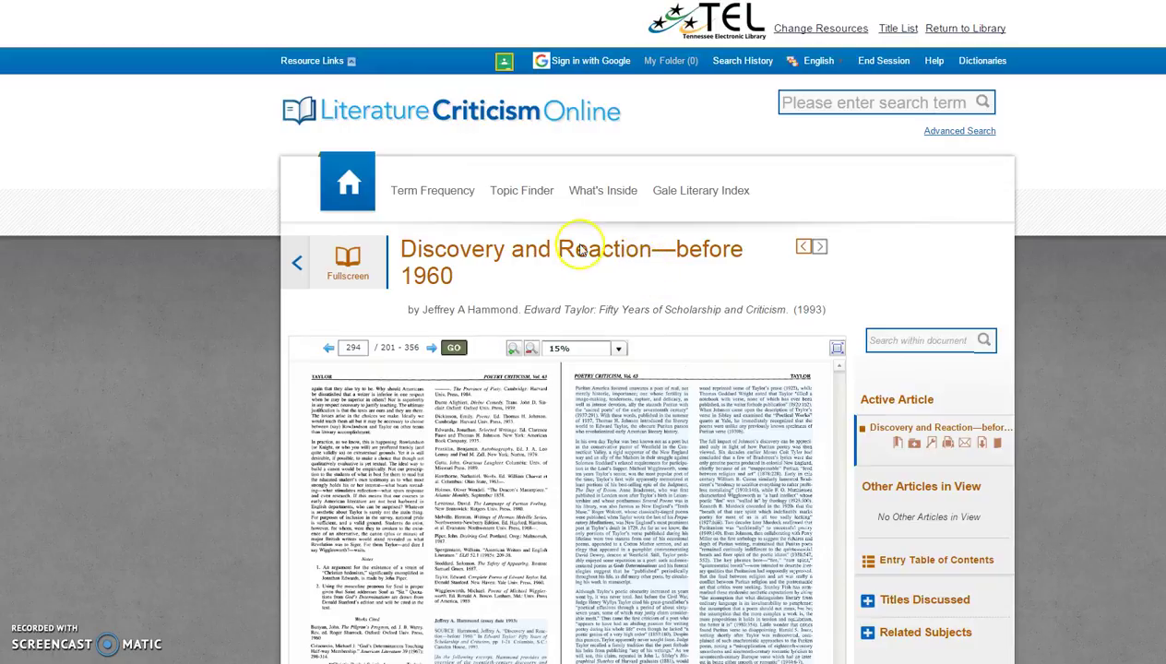
Send the 'Discovery and Reaction—before 1960' chapter to your suggested address with an MLA 7th Edition citation.
click(965, 446)
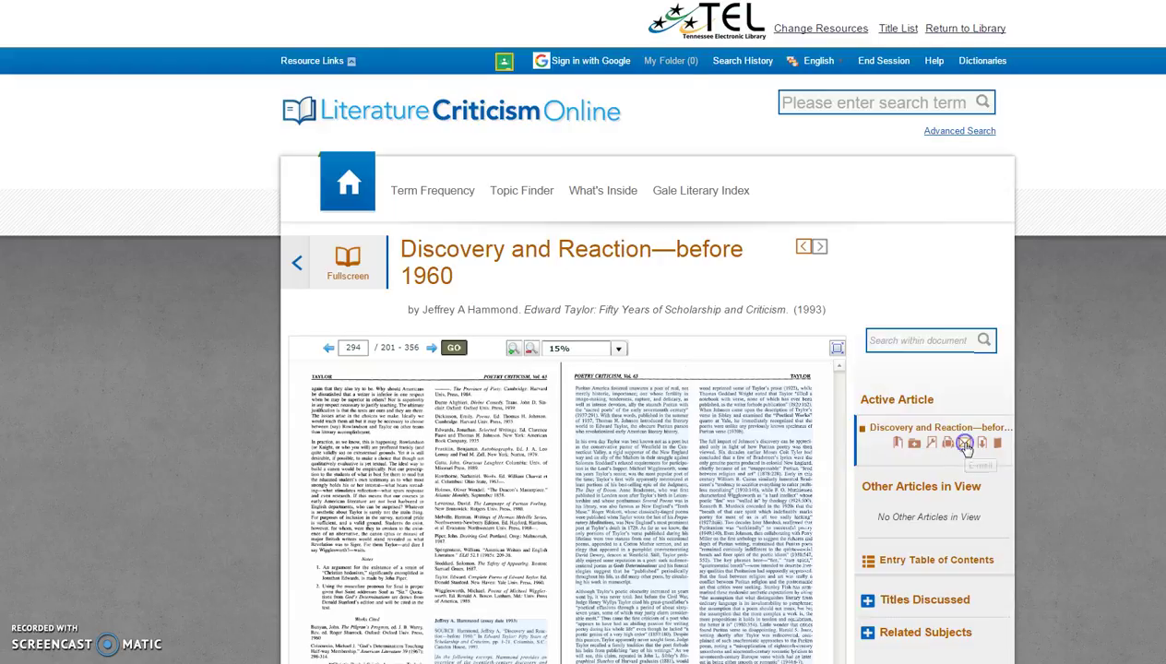
click(526, 80)
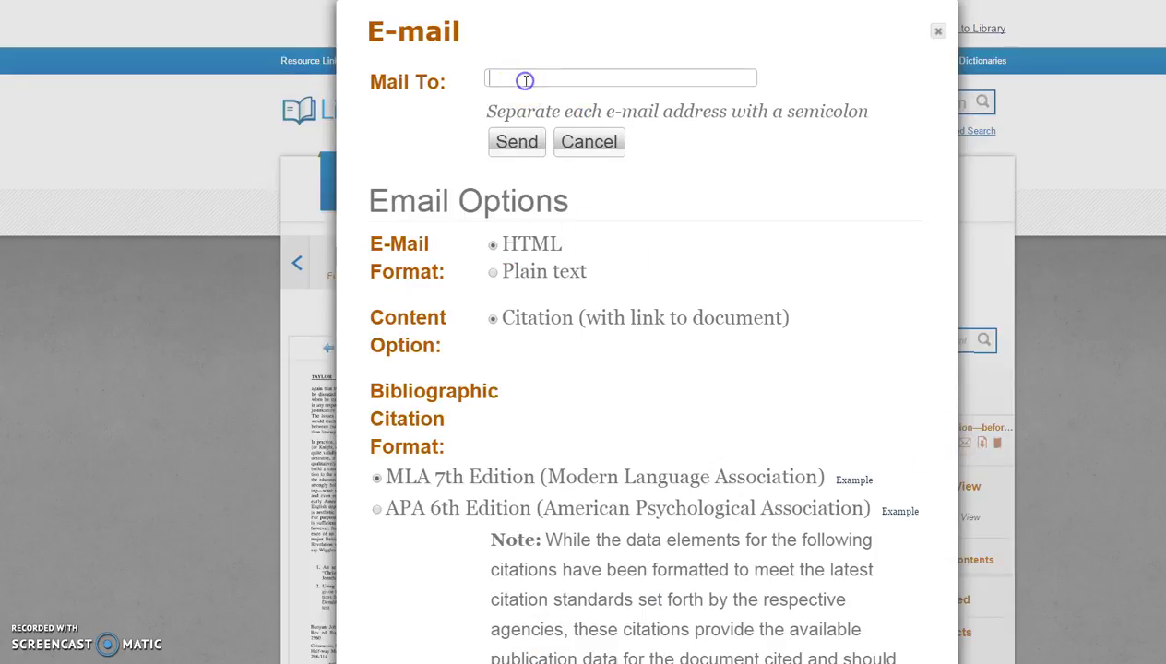
text(scgi)
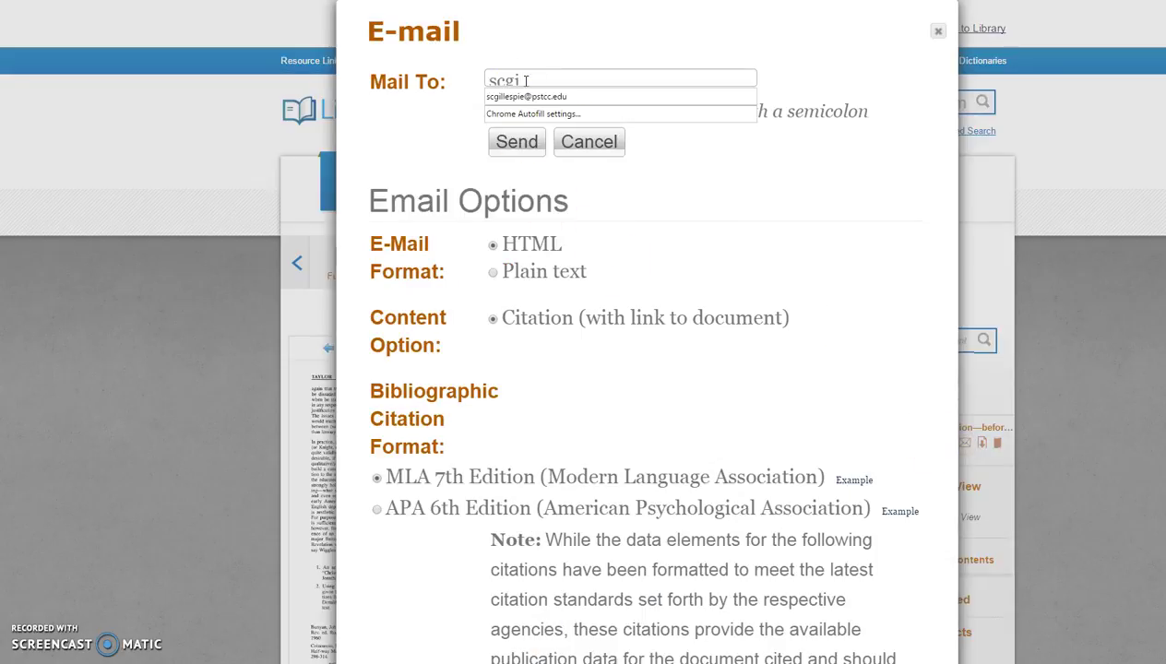
key(Down)
key(Return)
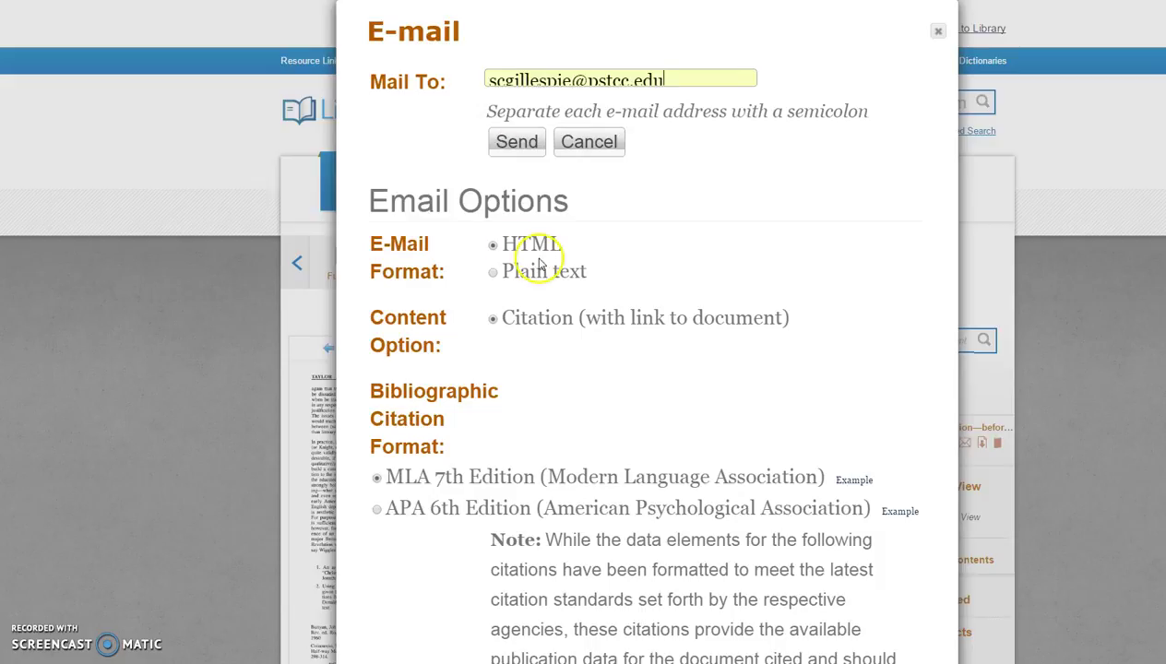
scroll(549, 360, down, 3)
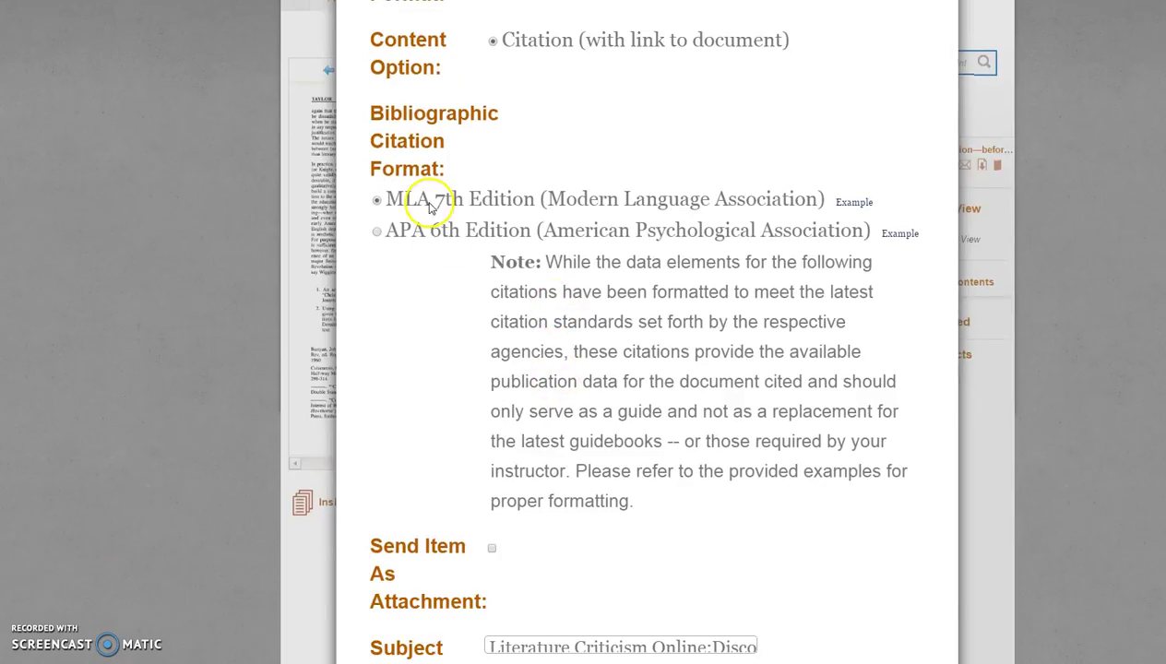
scroll(558, 395, up, 3)
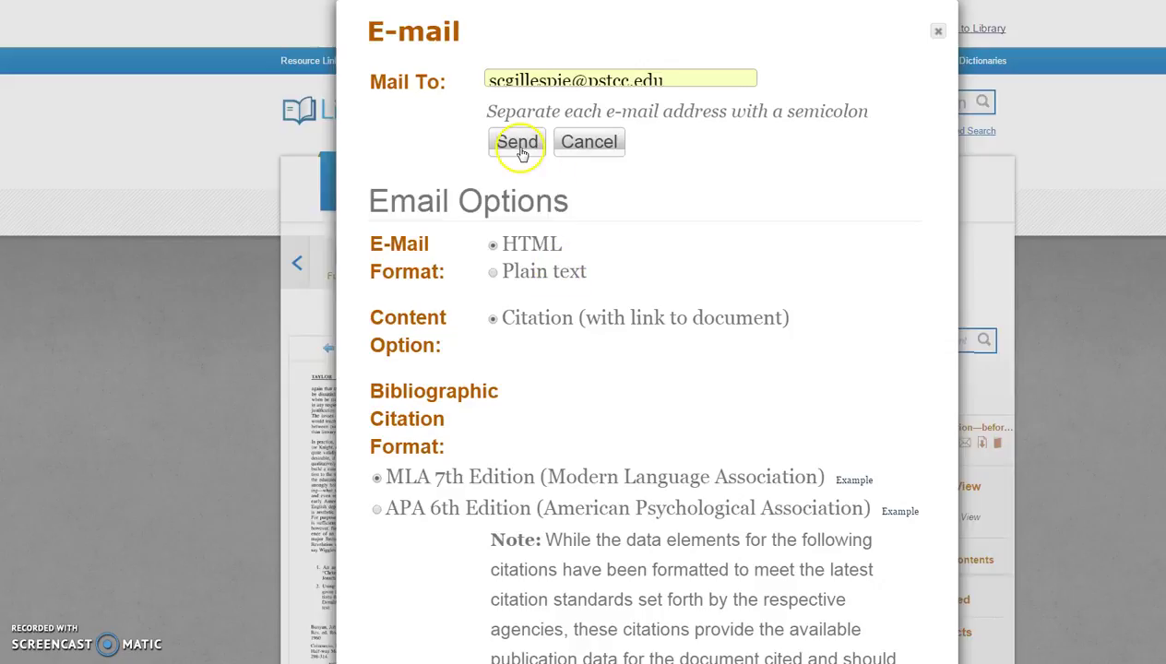
click(937, 31)
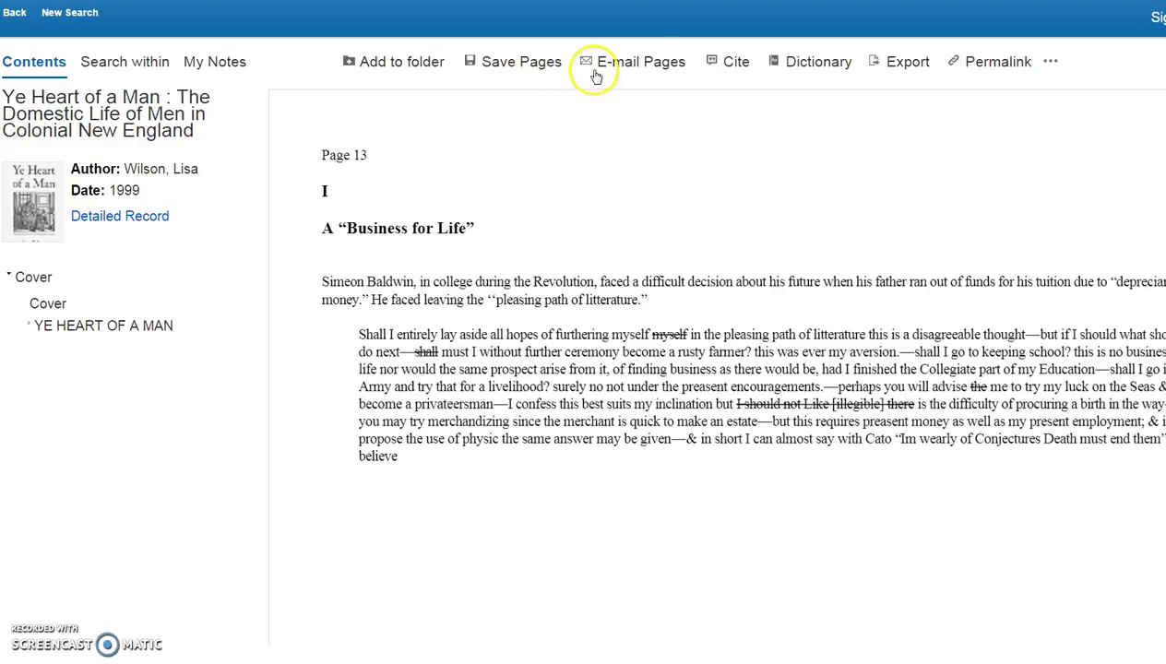
E-mail the 24-page section of Ye Heart of a Man as a PDF to your college address.
click(640, 64)
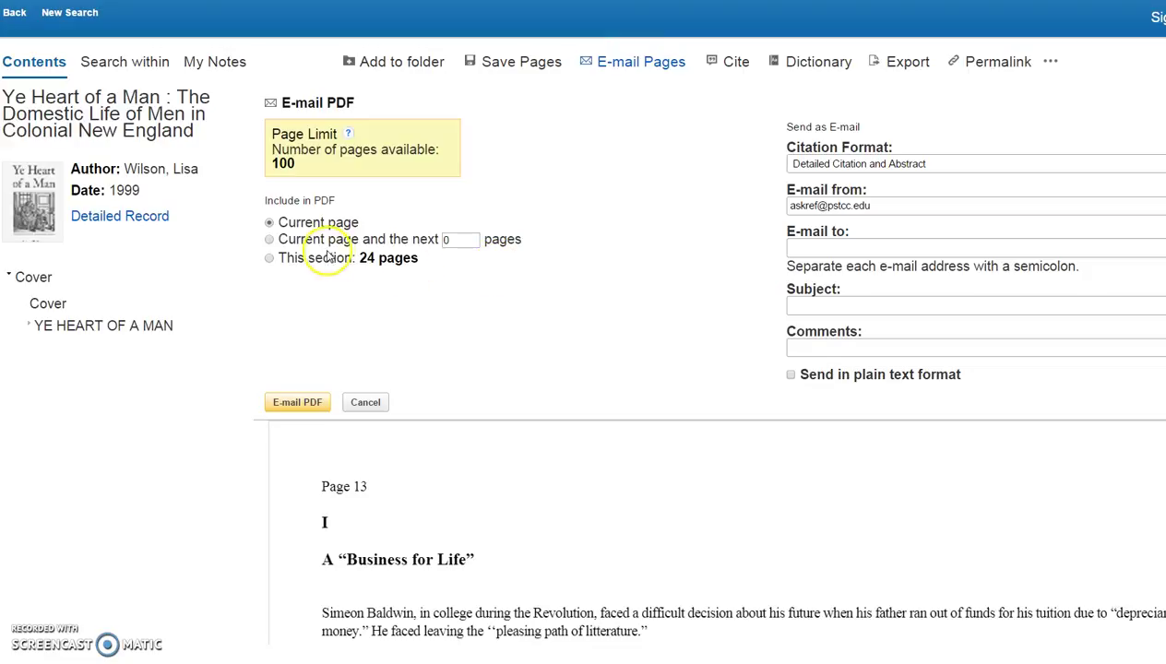
click(271, 258)
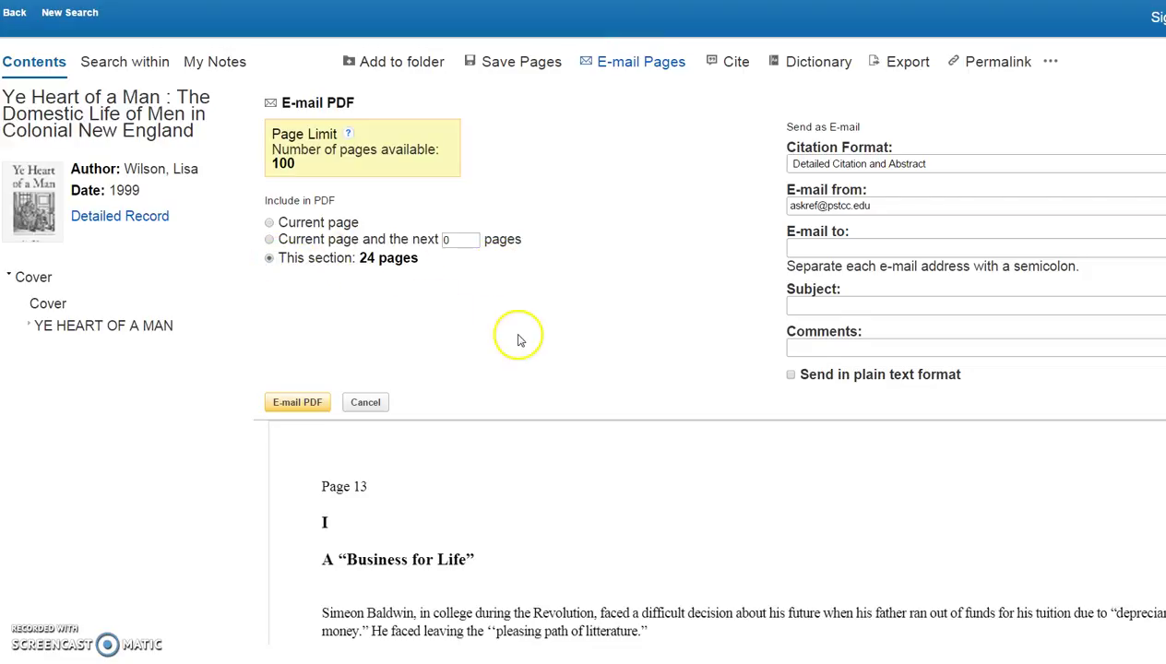
click(810, 249)
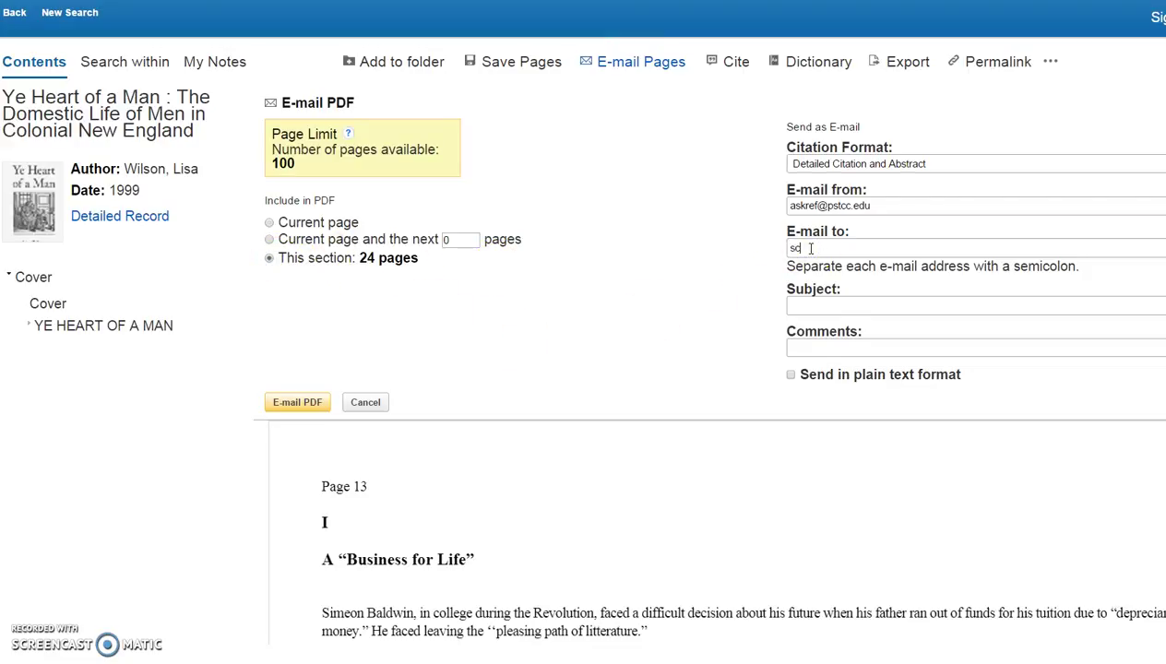
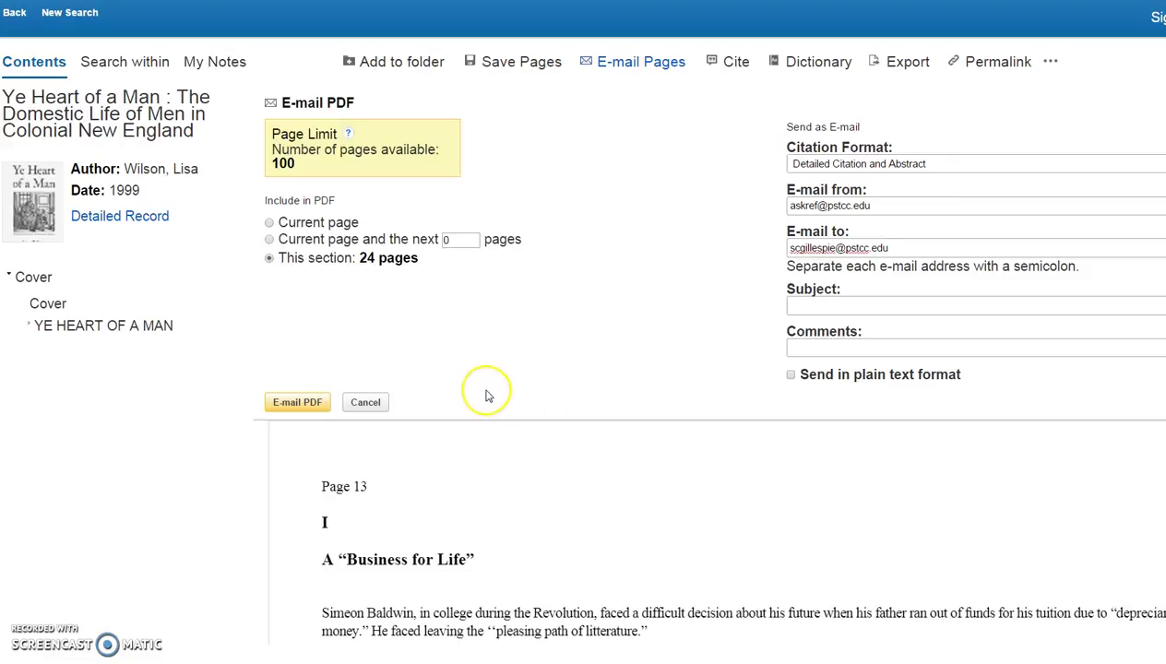
click(288, 406)
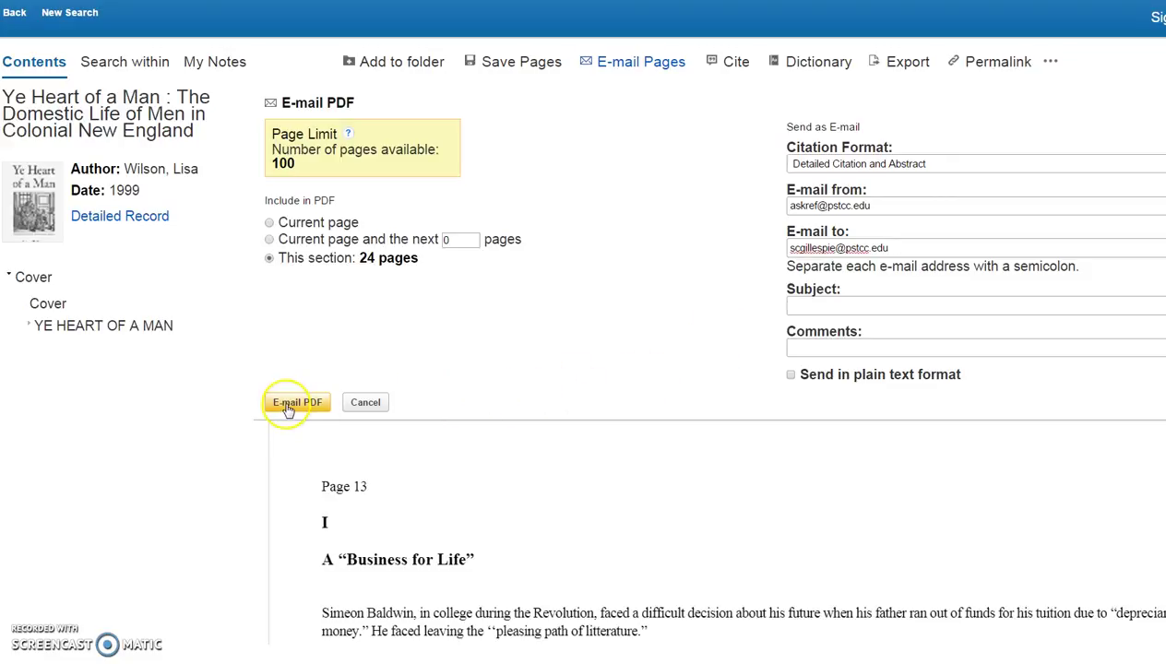
click(288, 407)
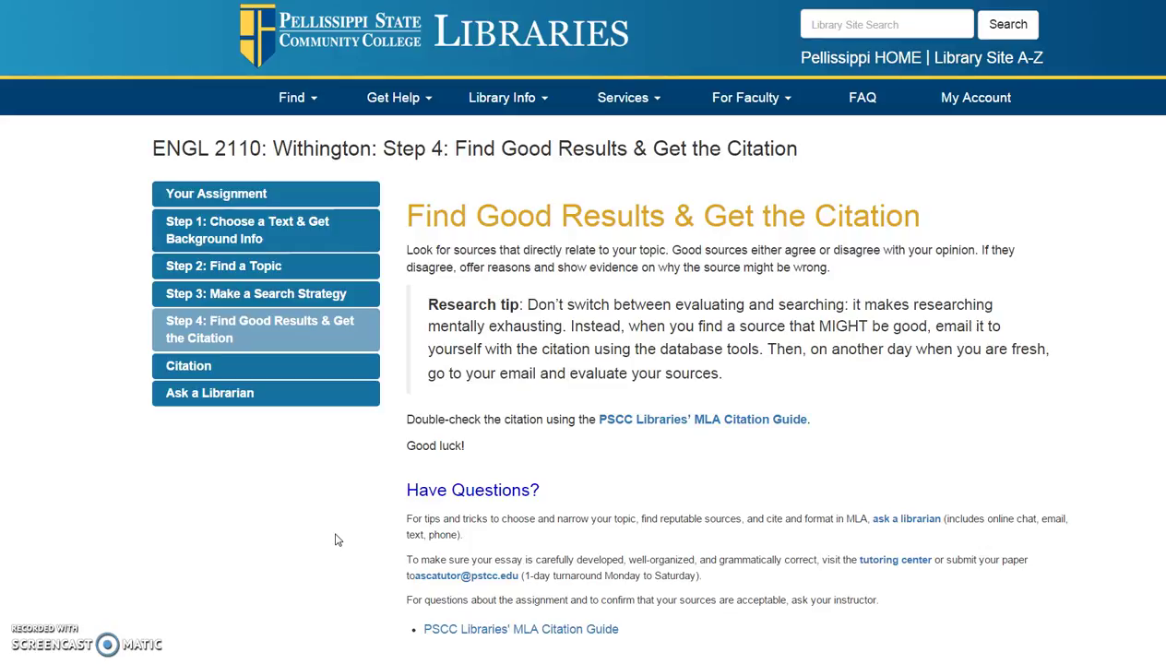
Open the PSCC MLA Citation Guide in a new tab and view its eBook examples.
right_click(665, 424)
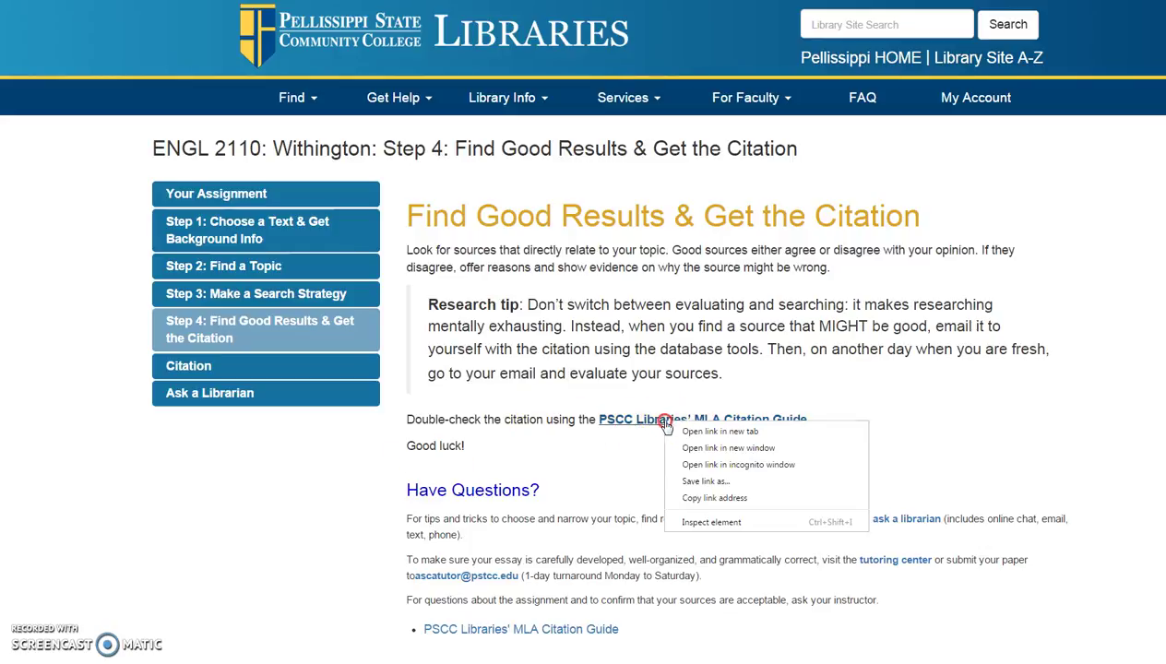
click(720, 432)
key(ctrl+Tab)
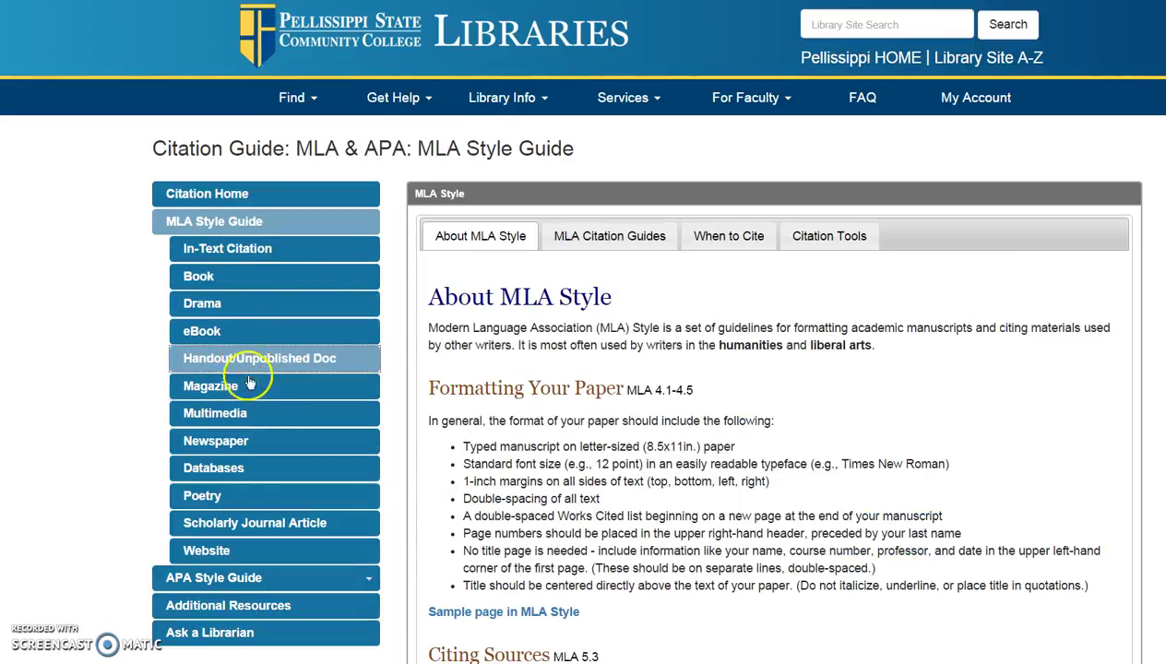
click(230, 332)
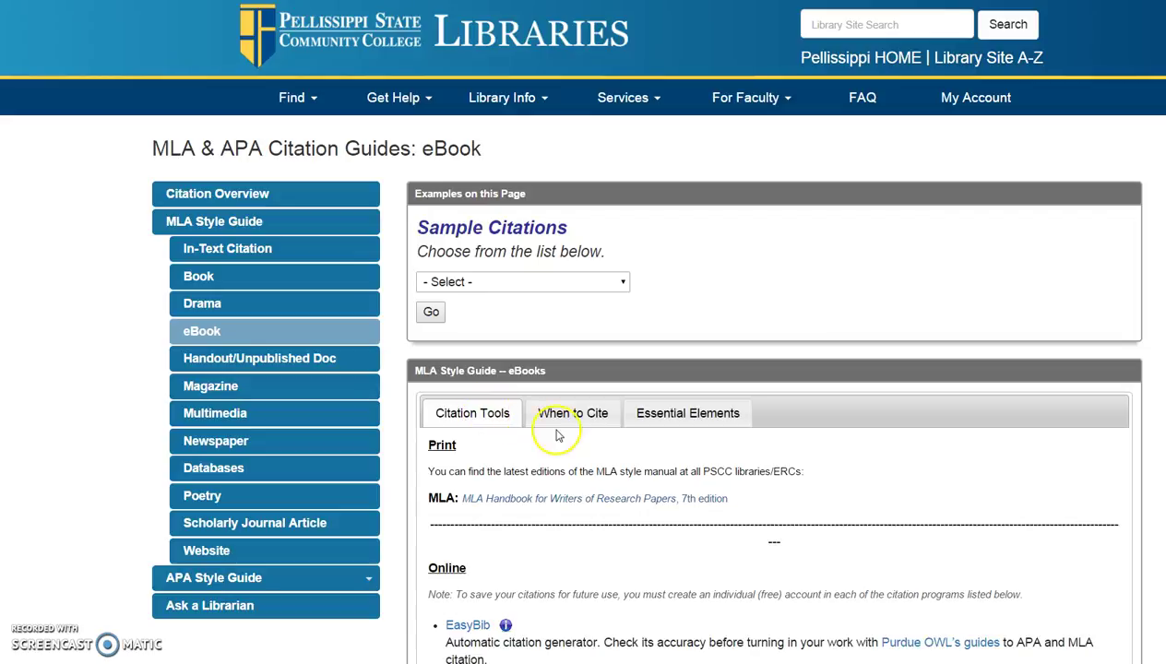
scroll(538, 503, down, 6)
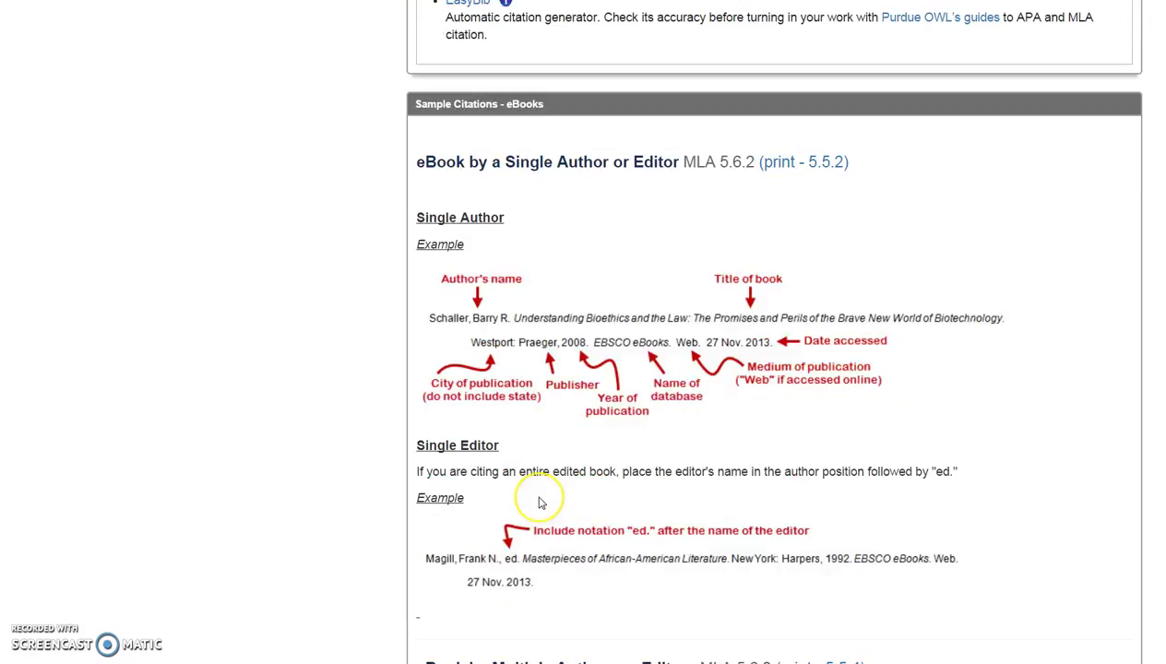
scroll(541, 503, up, 6)
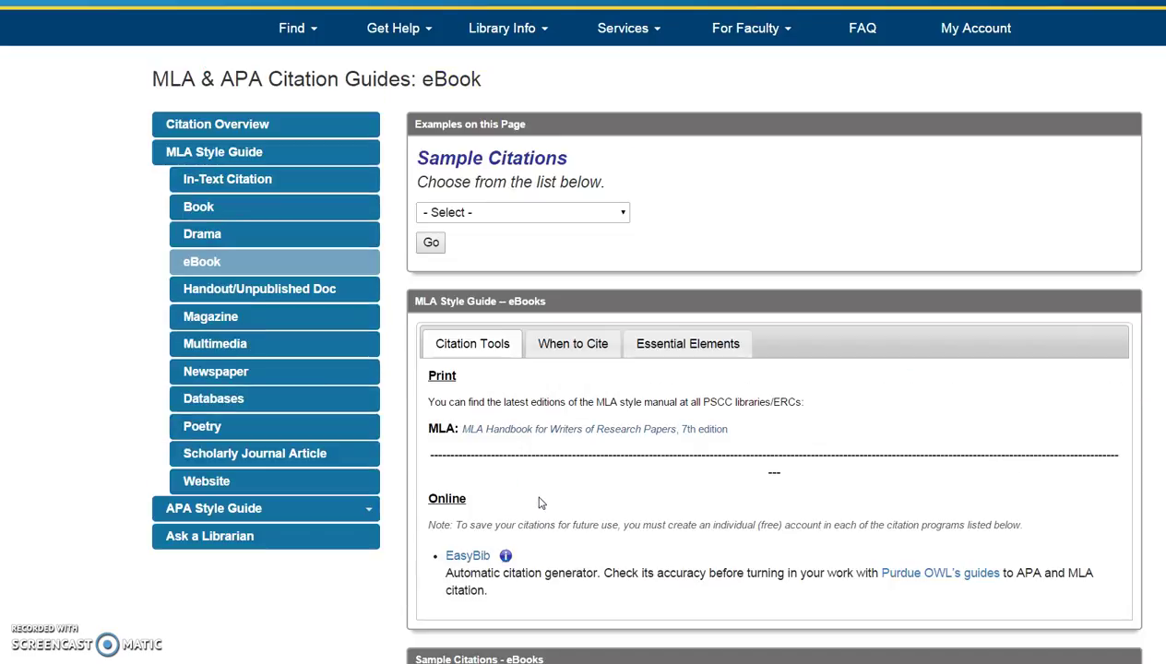
Review the Scholarly Journal Article citation examples, then return to the Step 4 page.
click(310, 452)
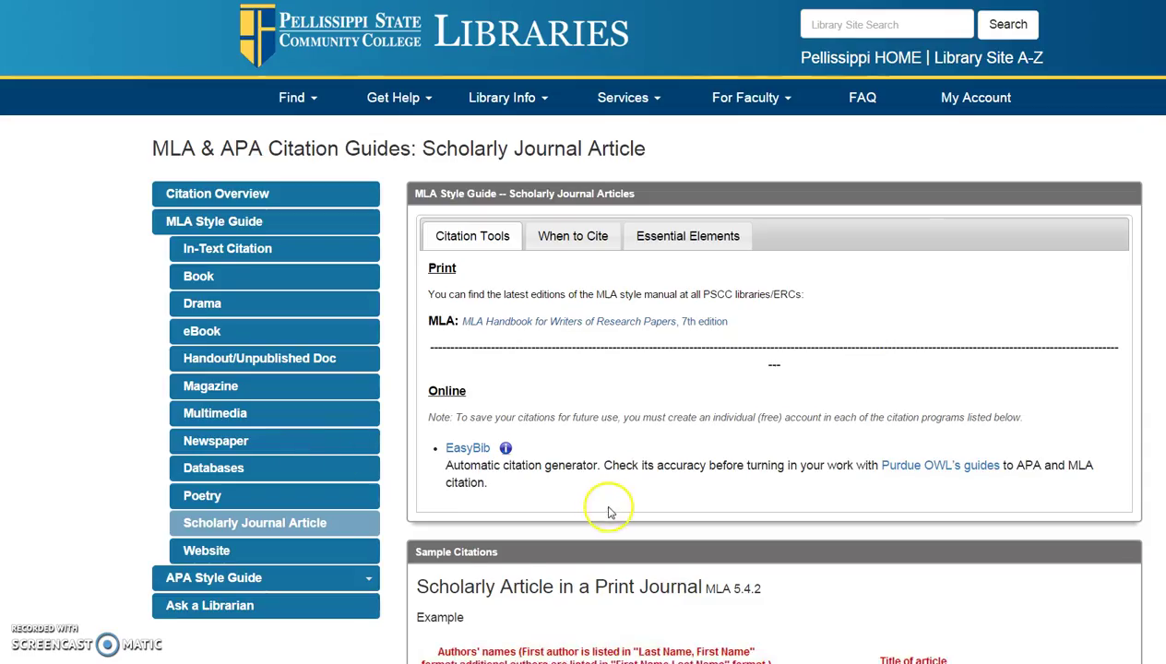
scroll(607, 553, down, 4)
scroll(593, 456, down, 3)
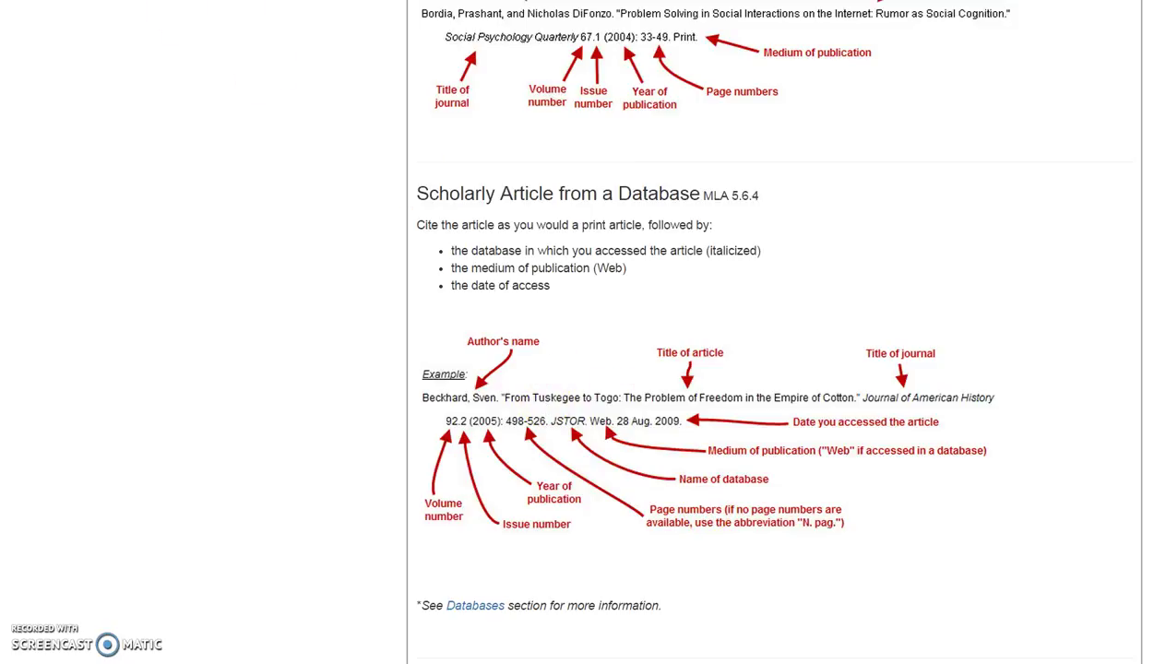
key(alt+Left)
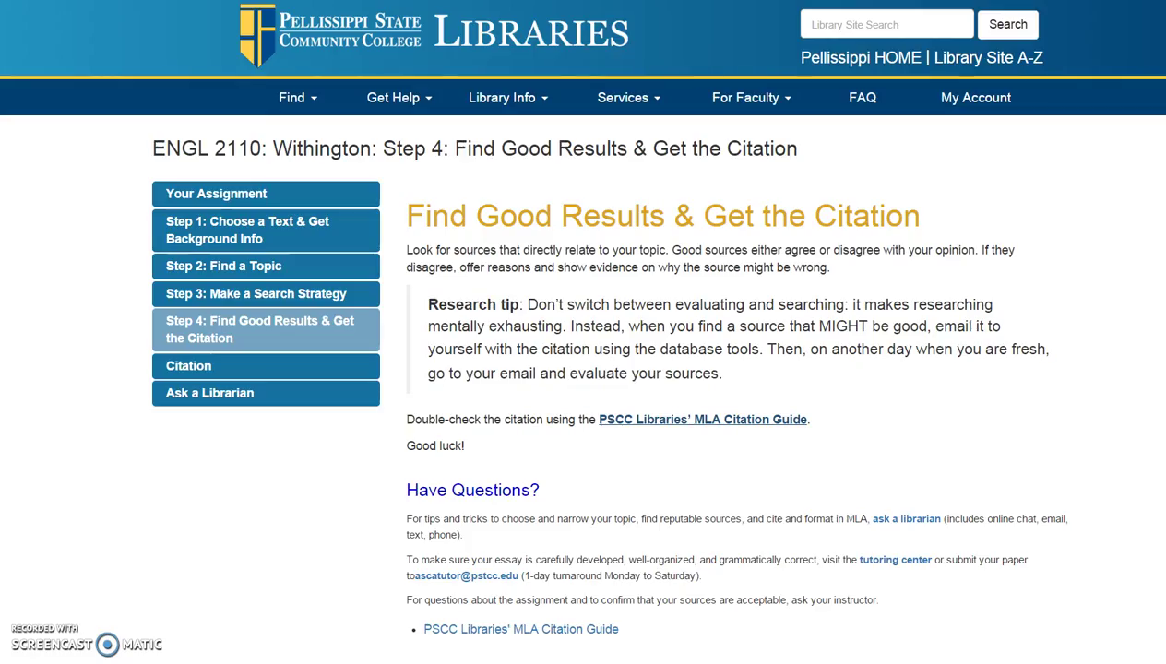
scroll(323, 517, down, 1)
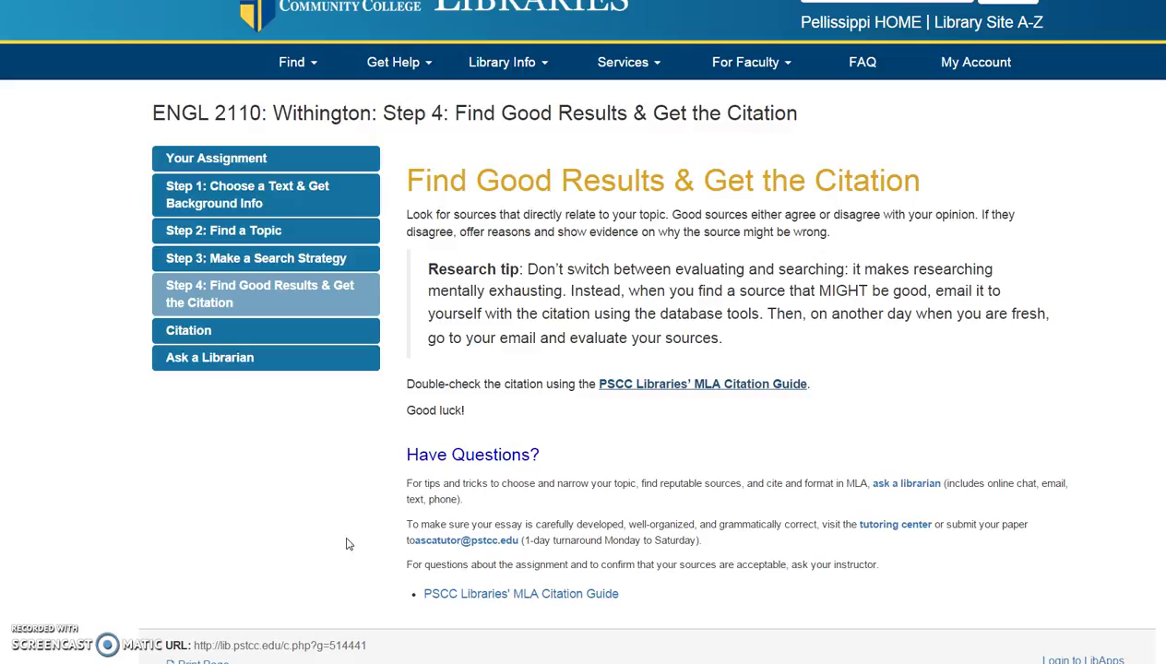
click(349, 543)
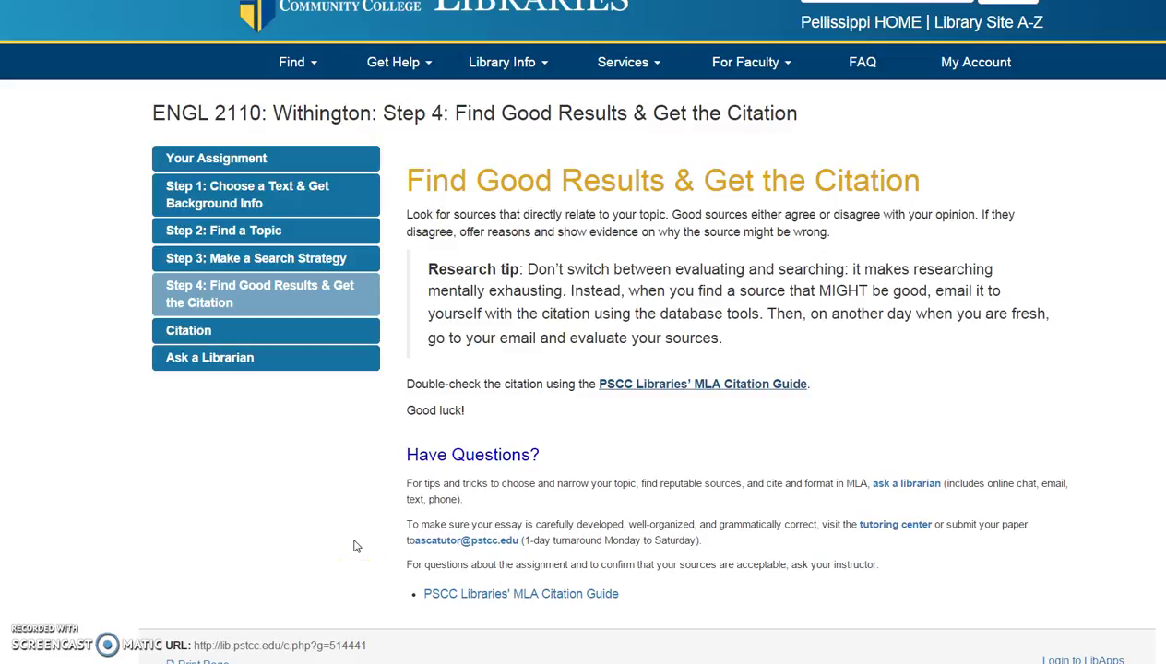